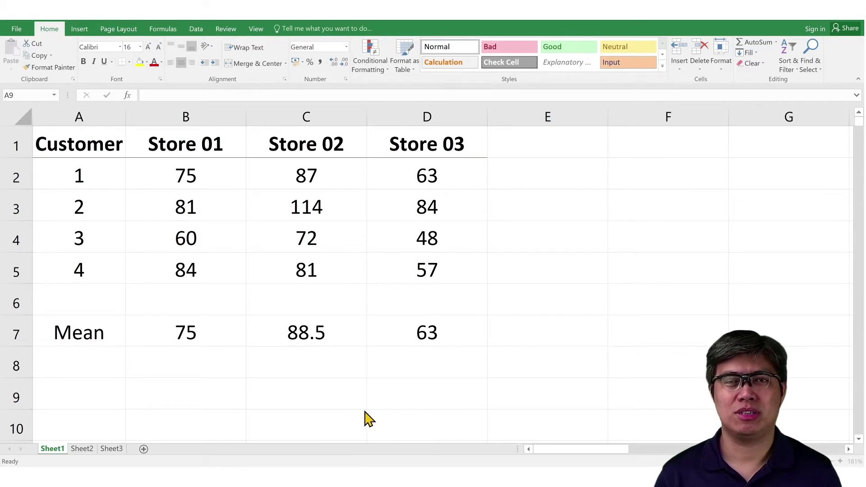
- Select the three store means (75, 88.5, 63) and open the Data Analysis tools list
drag(411, 334, 213, 343)
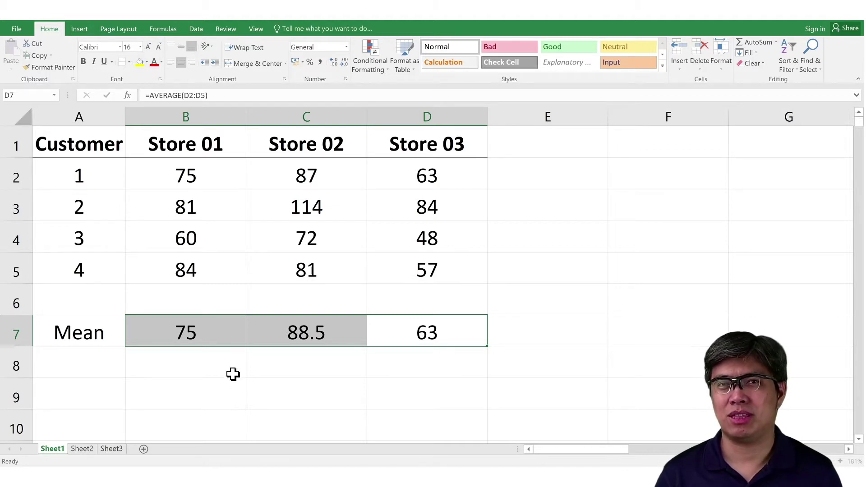
click(195, 29)
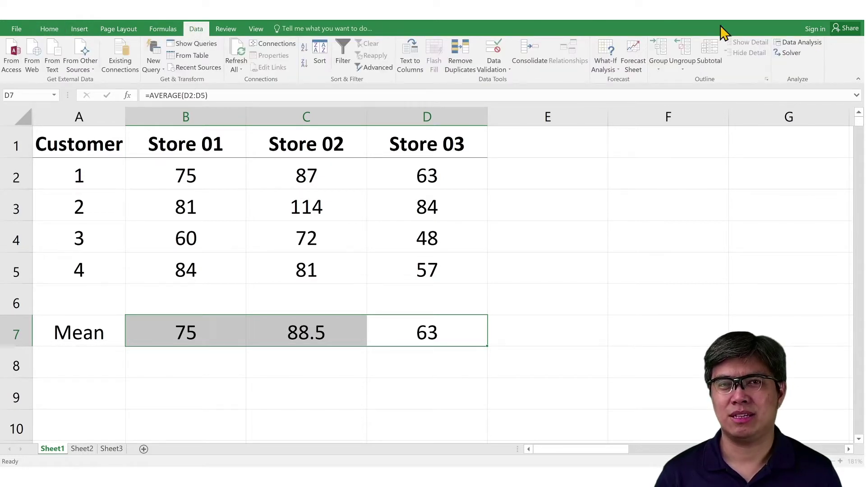
click(787, 44)
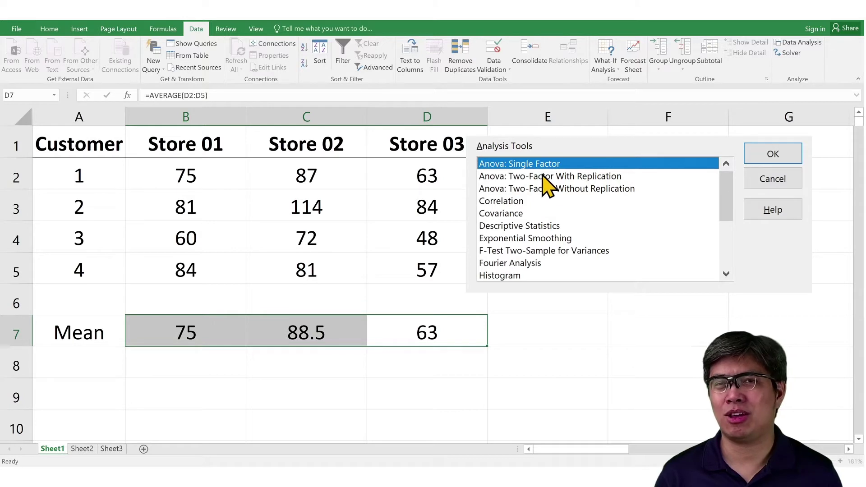
- Configure Anova: Single Factor with input range $B$1:$D$5, labels in first row, output at E3
click(767, 153)
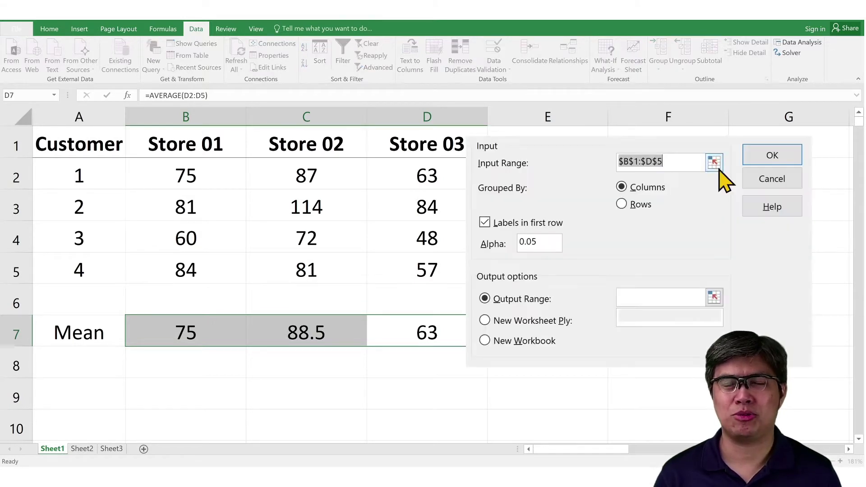
click(717, 164)
drag(158, 140, 384, 269)
key(Return)
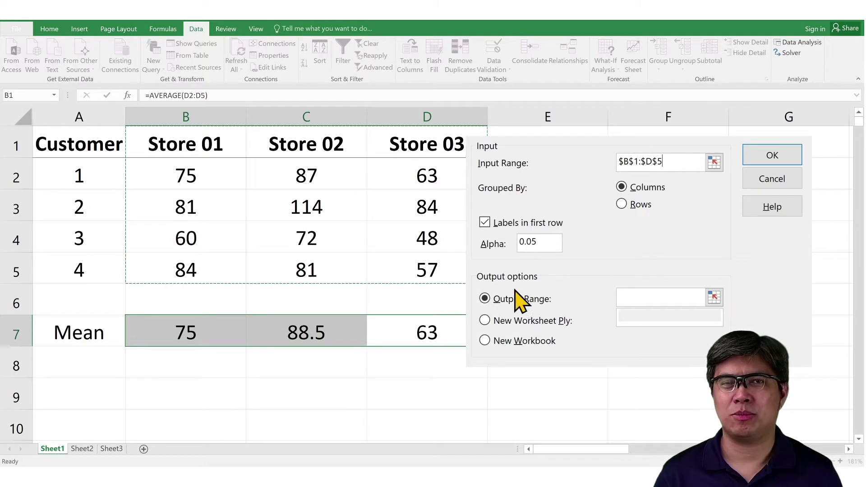
click(714, 299)
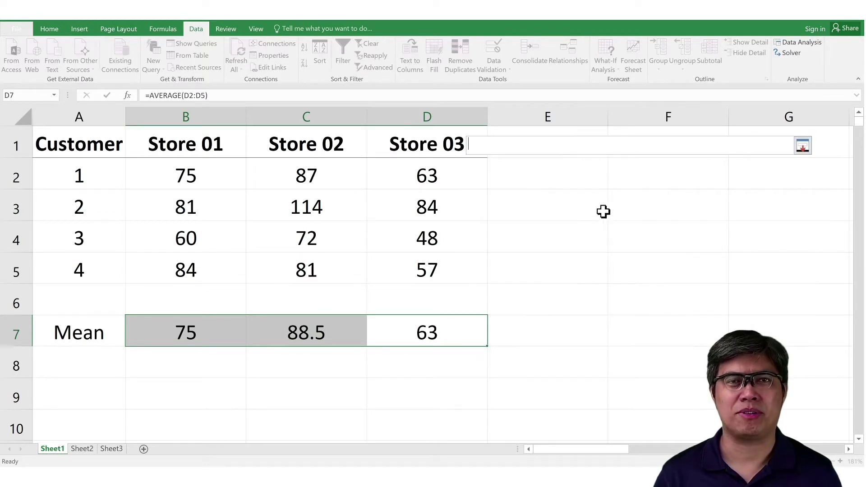
click(582, 198)
key(Return)
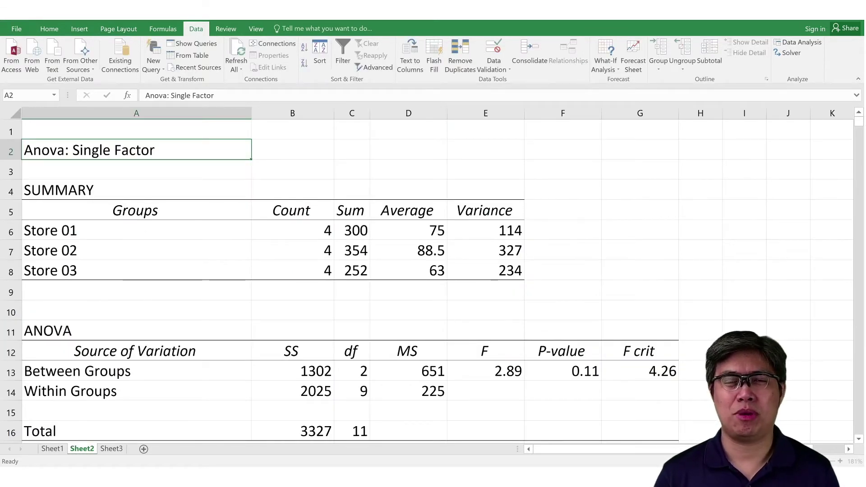
- Review the SUMMARY averages and variances, then the ANOVA table's 0.11 P-value cell
drag(120, 199, 472, 275)
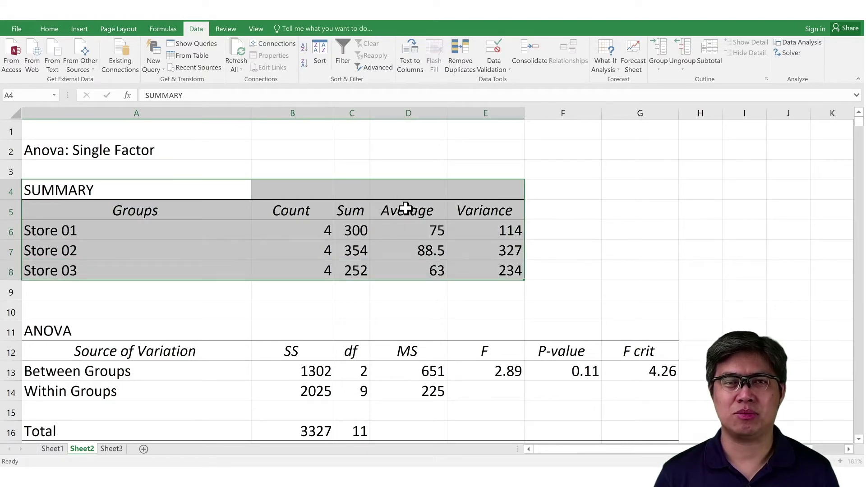
drag(405, 208, 416, 270)
drag(493, 205, 499, 265)
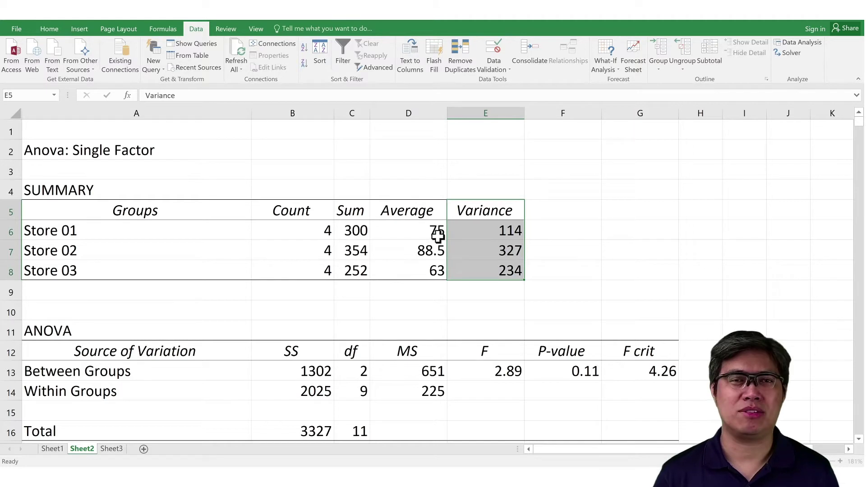
drag(426, 232, 426, 270)
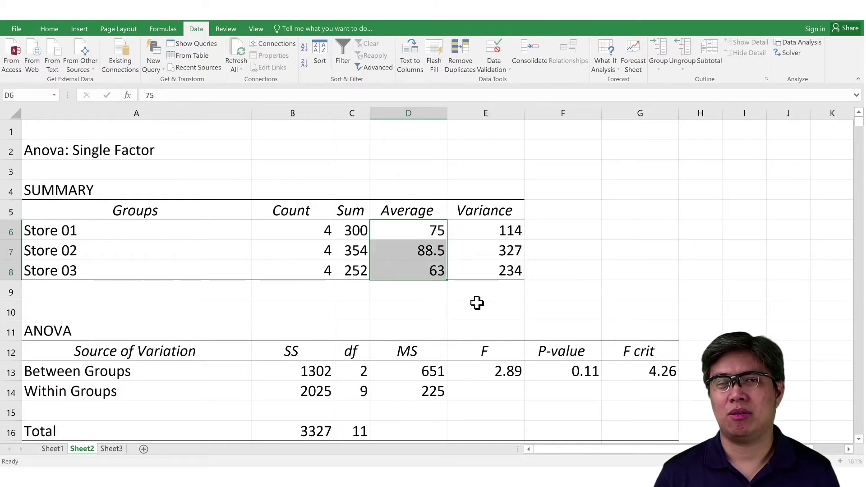
drag(478, 232, 476, 269)
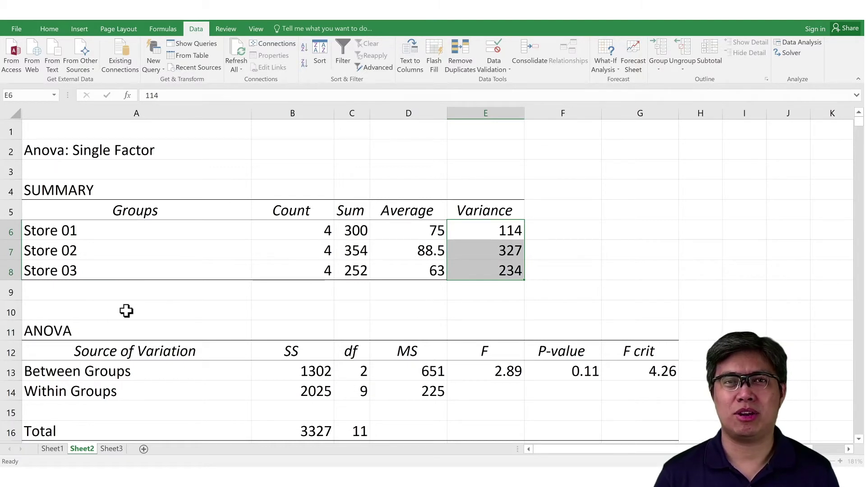
drag(113, 329, 628, 424)
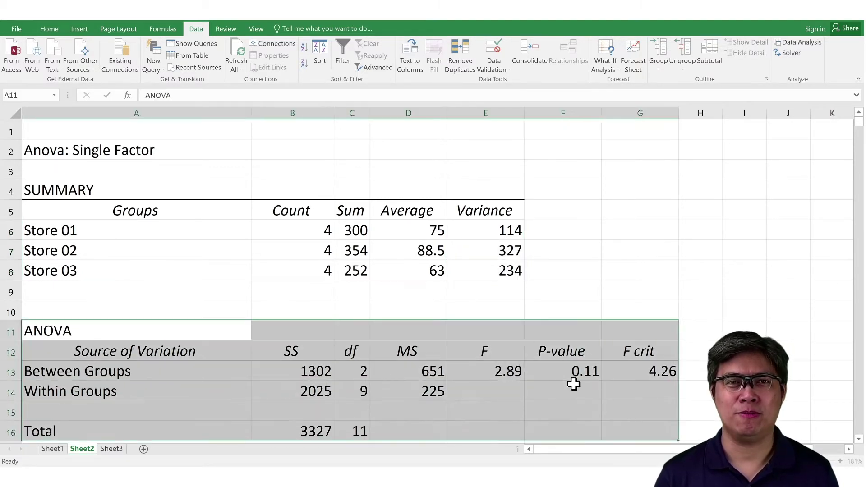
drag(548, 353, 559, 376)
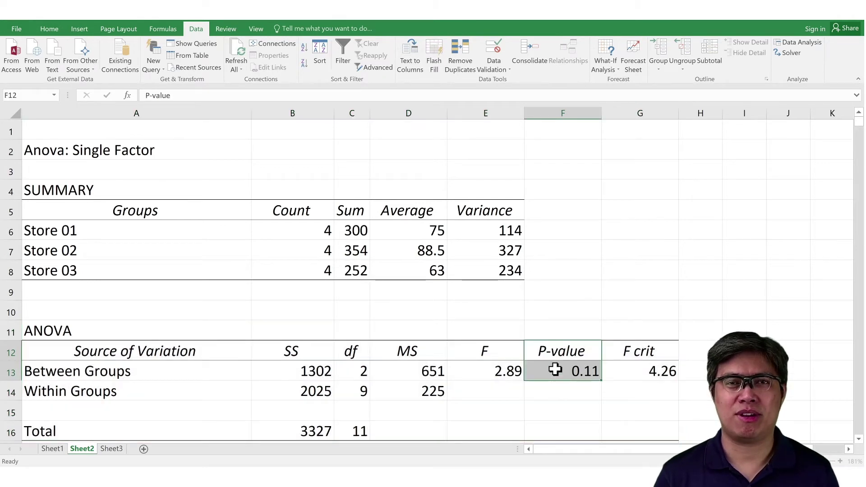
click(556, 371)
- Fill the 0.11 single-factor P-value cell yellow
click(54, 30)
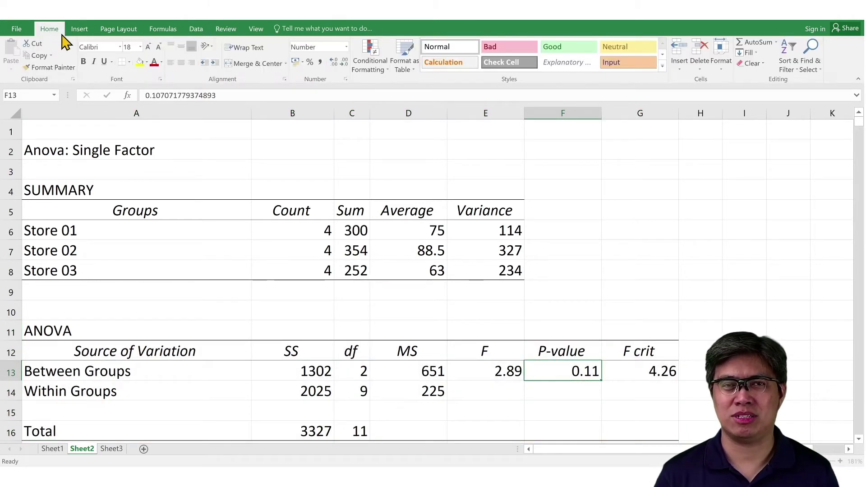
click(140, 62)
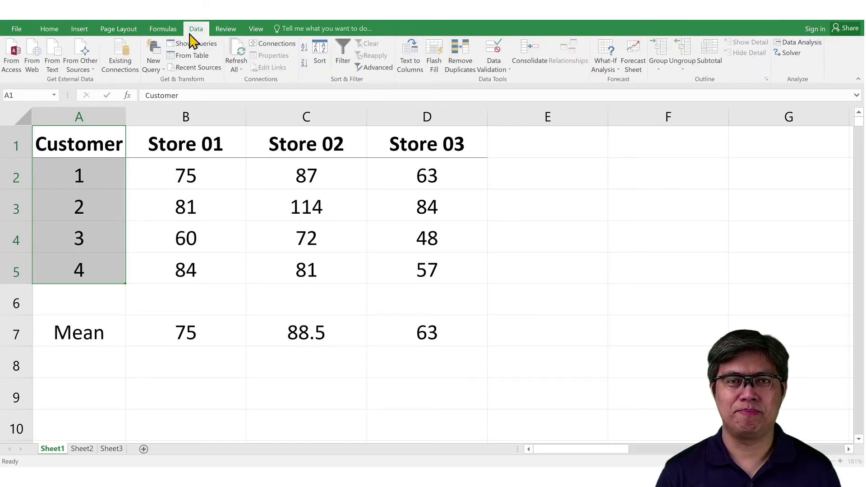
- Run Anova: Two-Factor Without Replication on $A$1:$D$5 with labels, output to a new worksheet
click(796, 42)
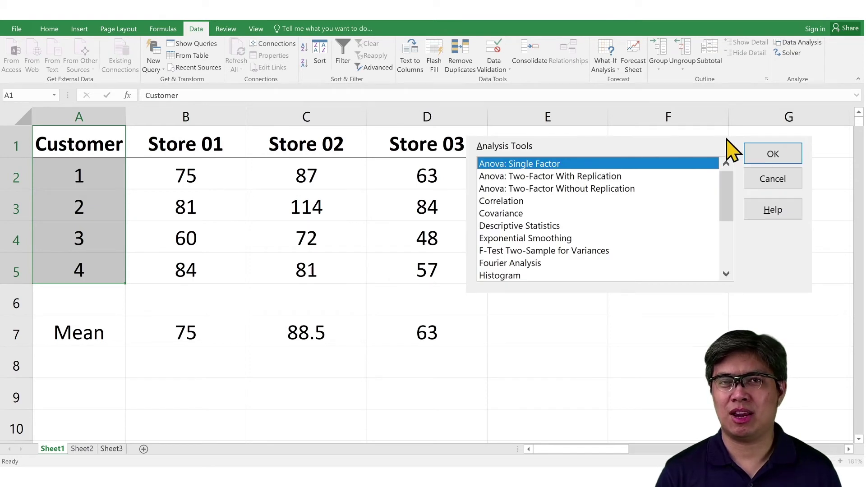
click(515, 190)
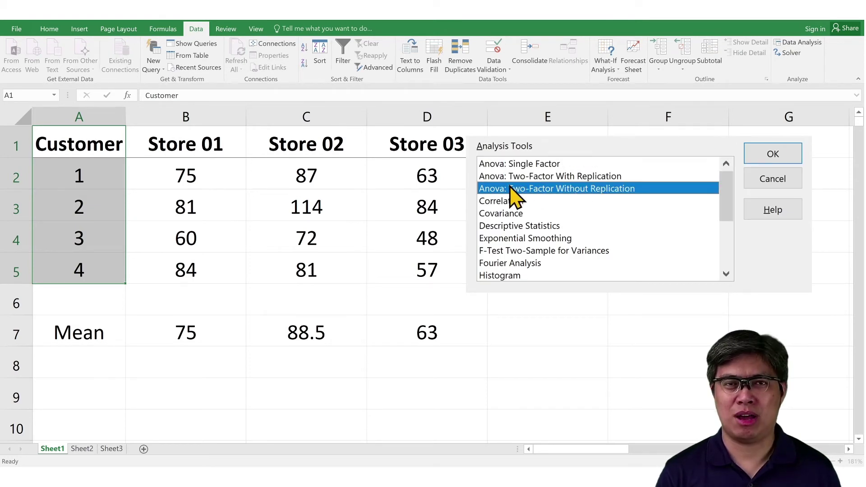
click(773, 154)
click(712, 162)
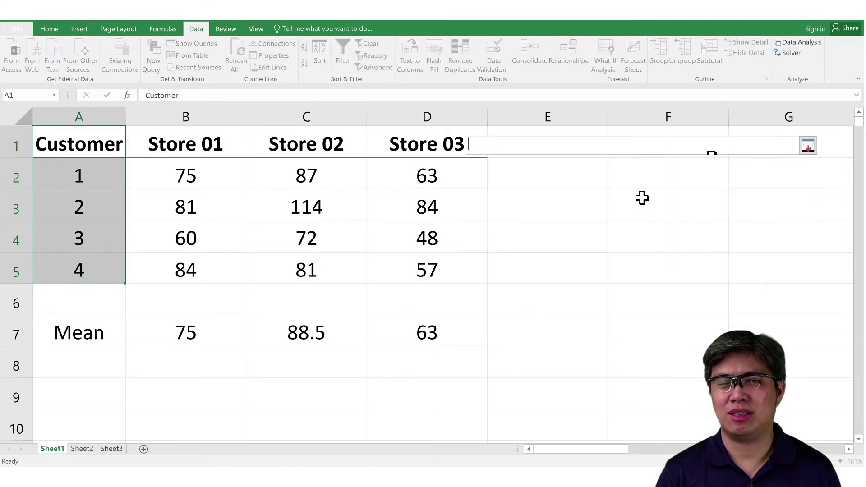
click(77, 144)
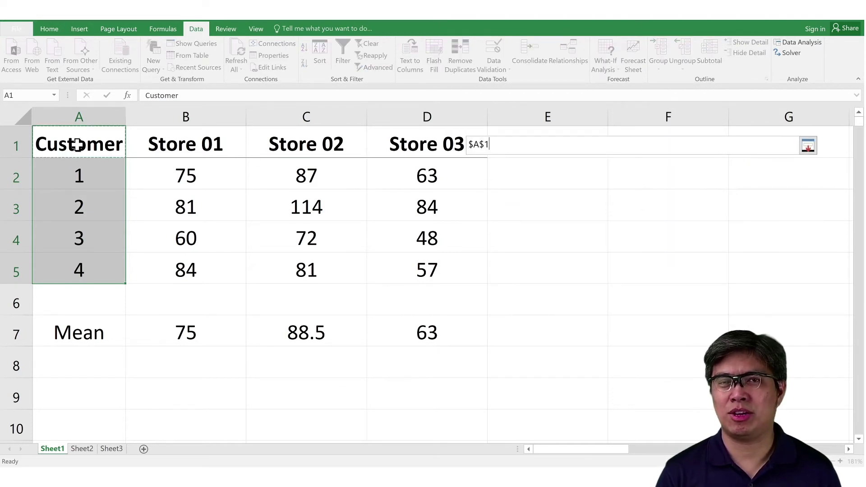
drag(78, 144, 423, 253)
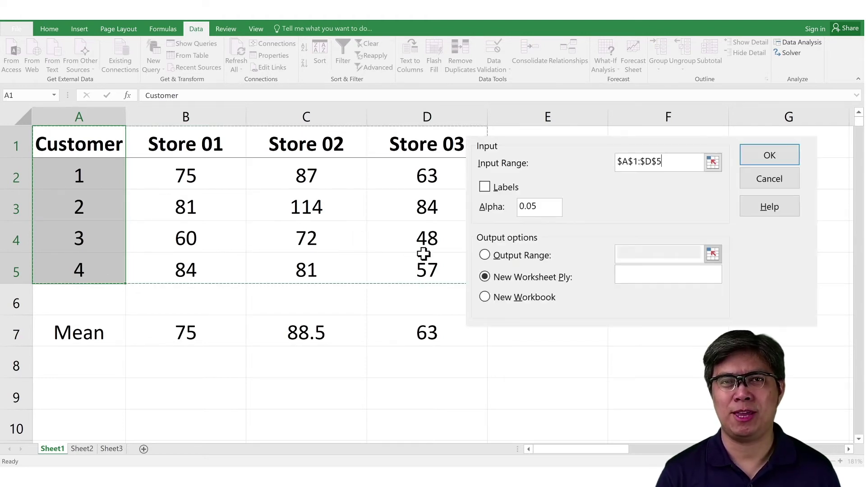
click(486, 188)
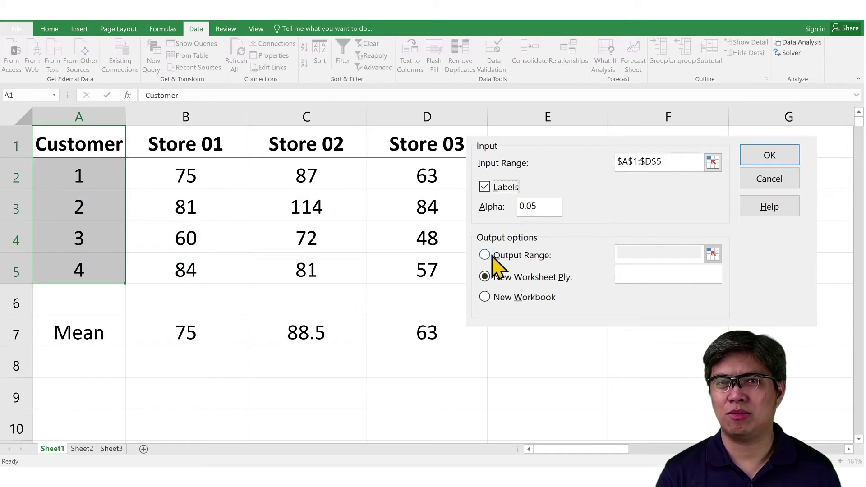
key(Return)
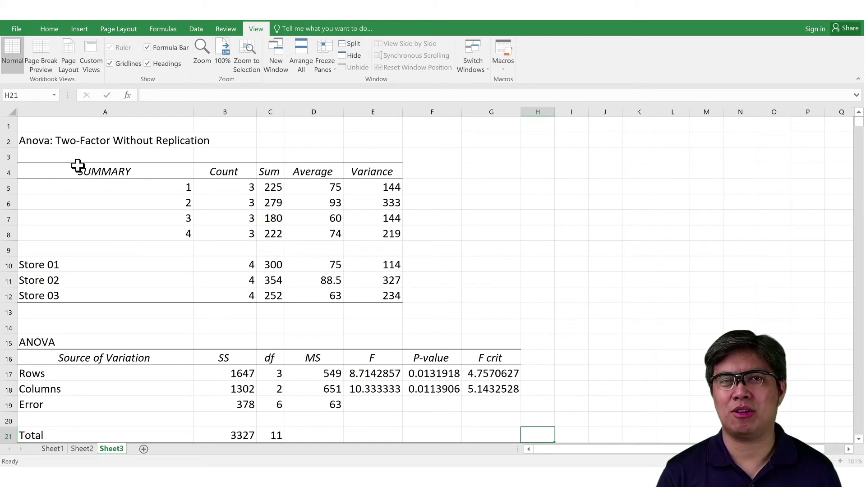
drag(77, 166, 390, 294)
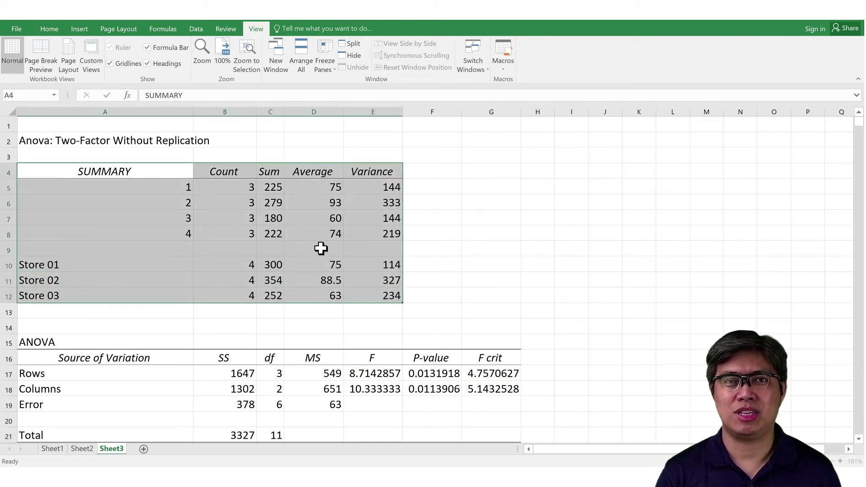
drag(312, 265, 74, 297)
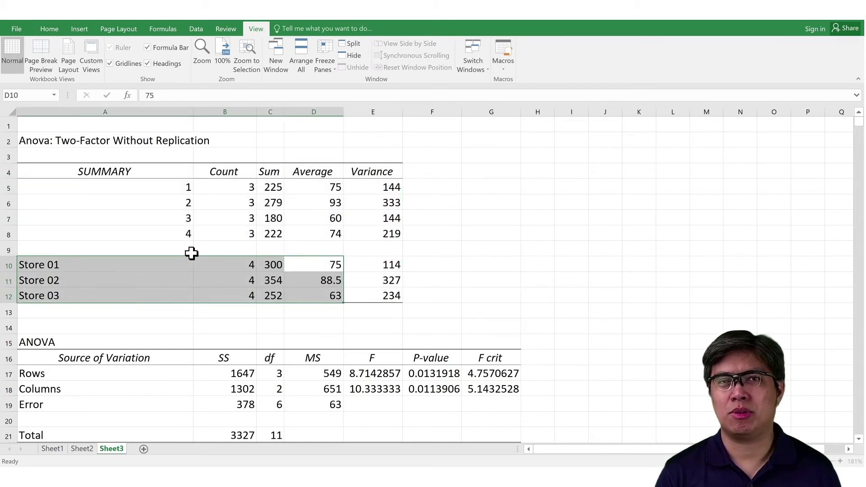
drag(156, 187, 310, 231)
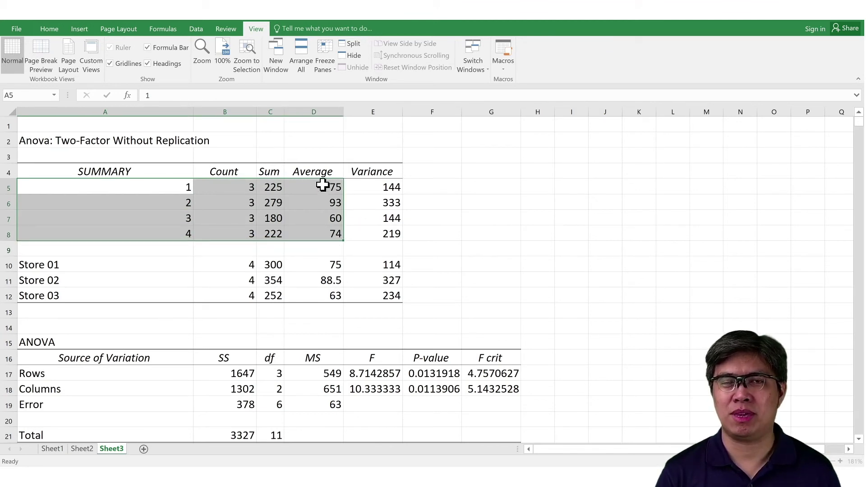
drag(322, 184, 332, 229)
drag(377, 190, 380, 231)
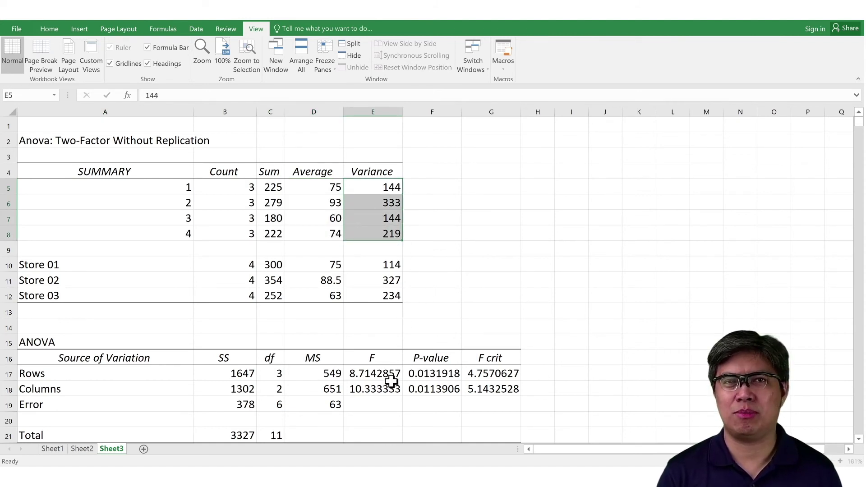
click(415, 391)
- Fill the Columns P-value cell 0.0113906 yellow
click(49, 29)
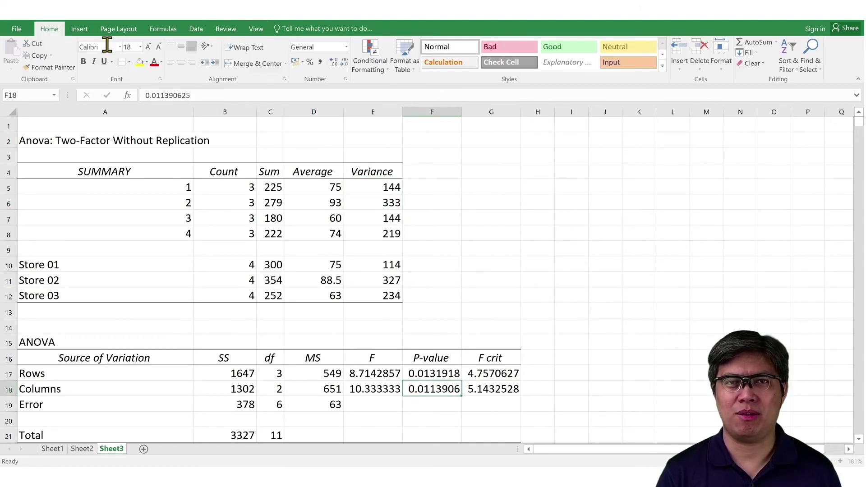
click(139, 63)
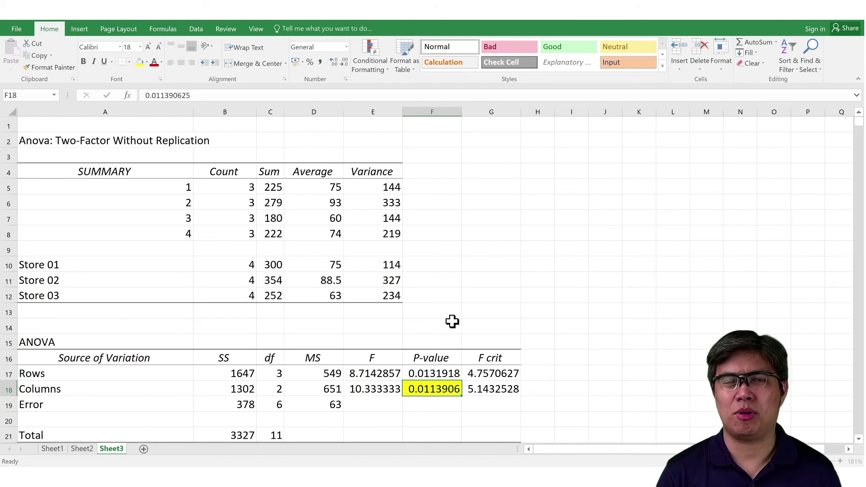